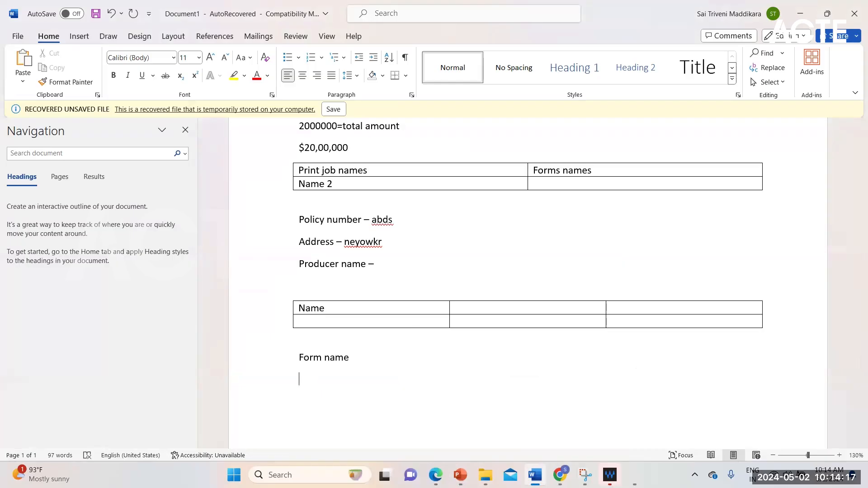
Add a line reading "Commission%" below "Form name" and insert a one-cell table beneath it.
{"action": "type", "text": "commision%"}
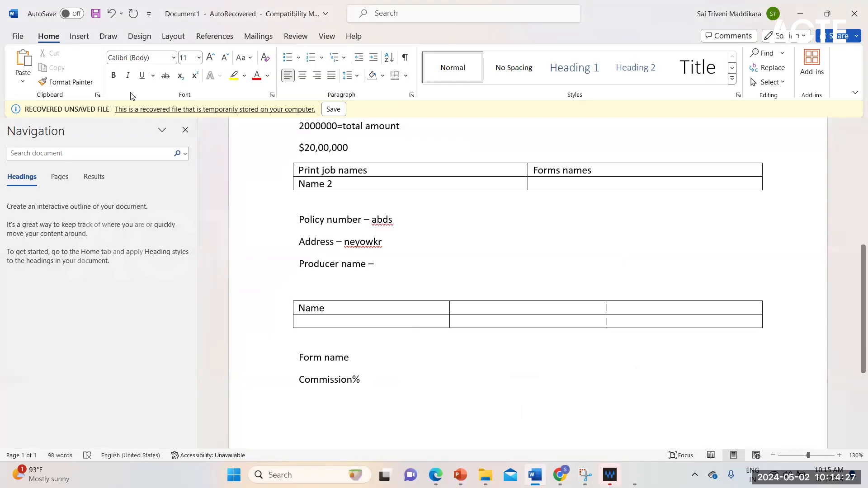
{"action": "left_click", "coordinate": [88, 42]}
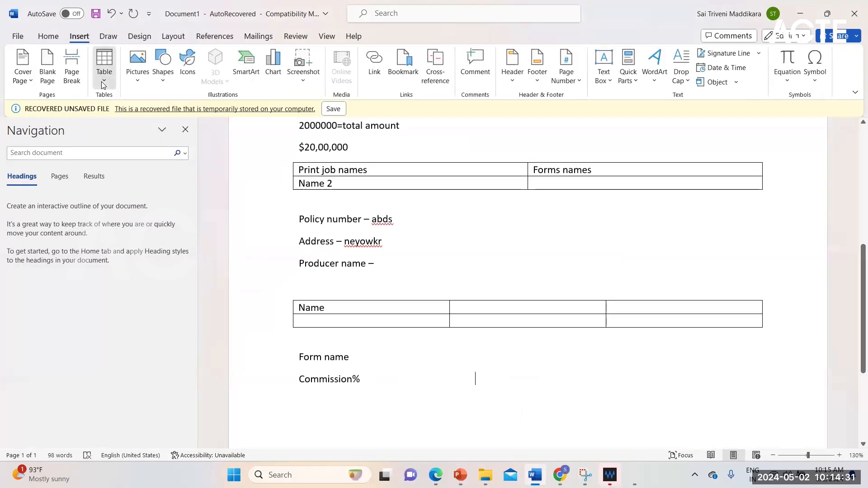
{"action": "left_click", "coordinate": [103, 85]}
{"action": "left_click", "coordinate": [100, 112]}
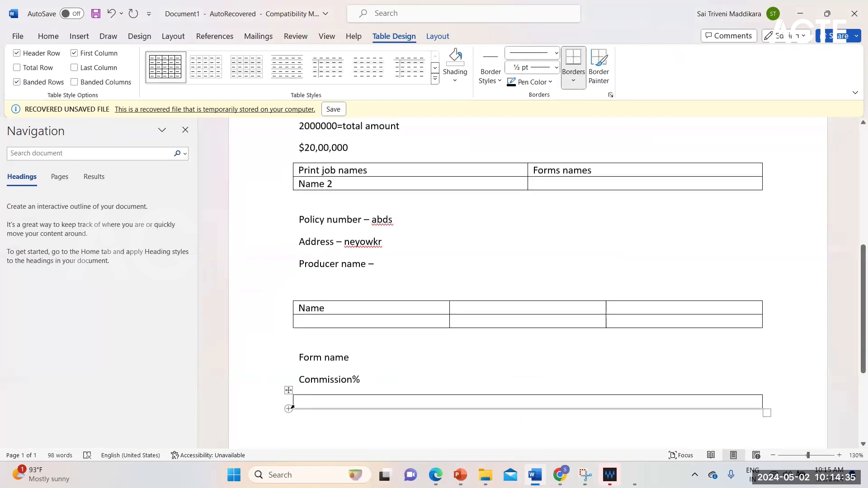
Narrow the new one-cell table by moving its left border inward to just short of the text area's middle.
{"action": "left_click_drag", "start_coordinate": [293, 402], "coordinate": [305, 381]}
{"action": "left_click", "coordinate": [361, 380]}
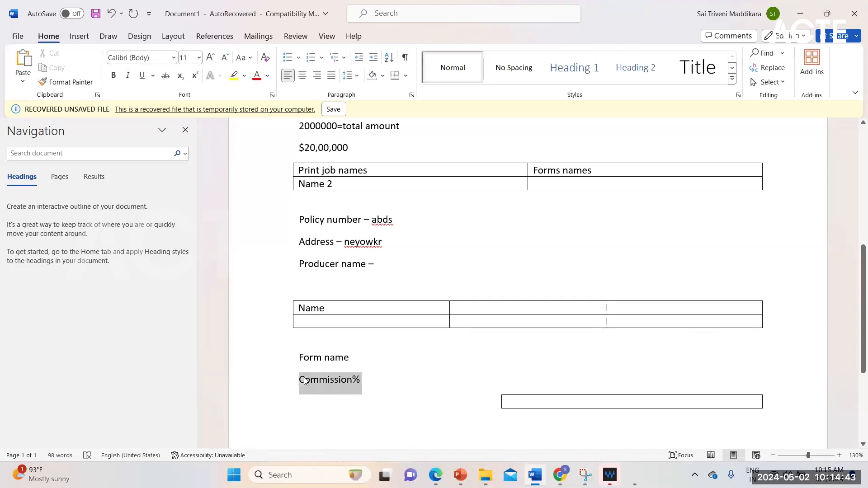
{"action": "left_click", "coordinate": [453, 408]}
{"action": "left_click", "coordinate": [482, 409]}
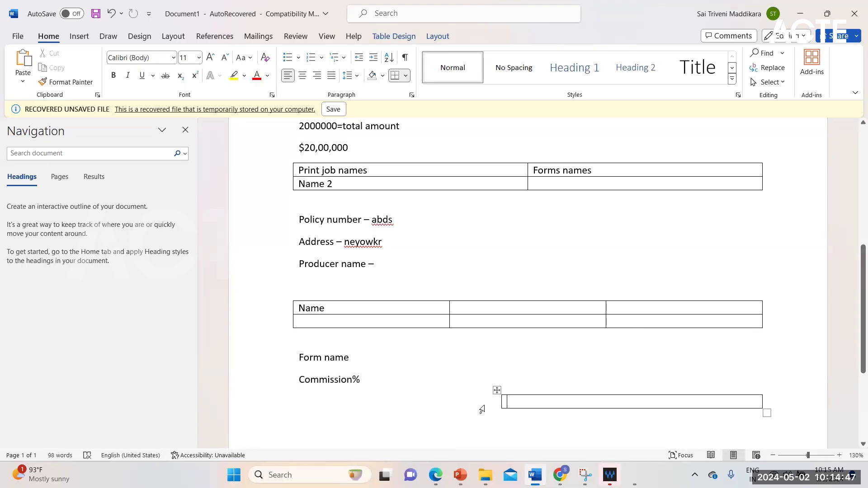
{"action": "key", "text": "BackSpace"}
{"action": "key", "text": "Return"}
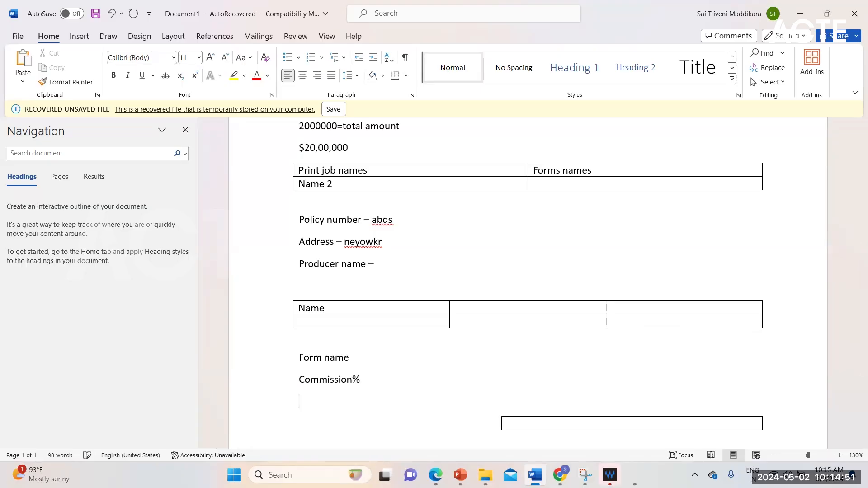
{"action": "key", "text": "BackSpace"}
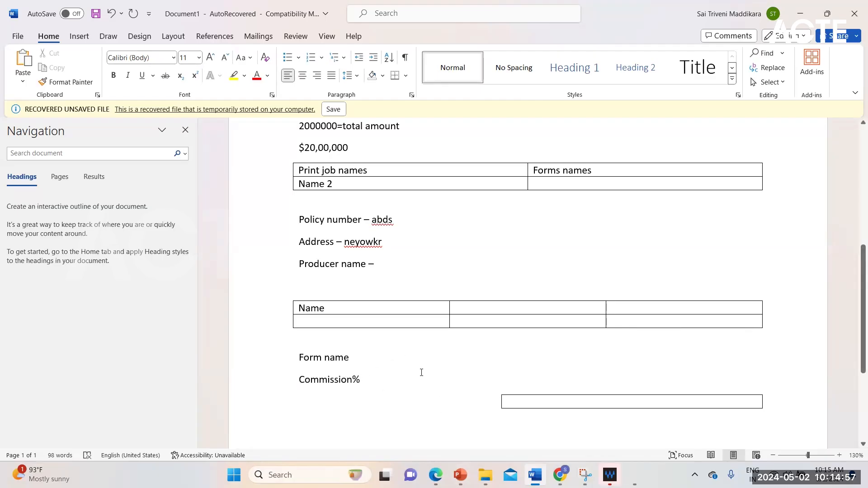
{"action": "left_click", "coordinate": [570, 403]}
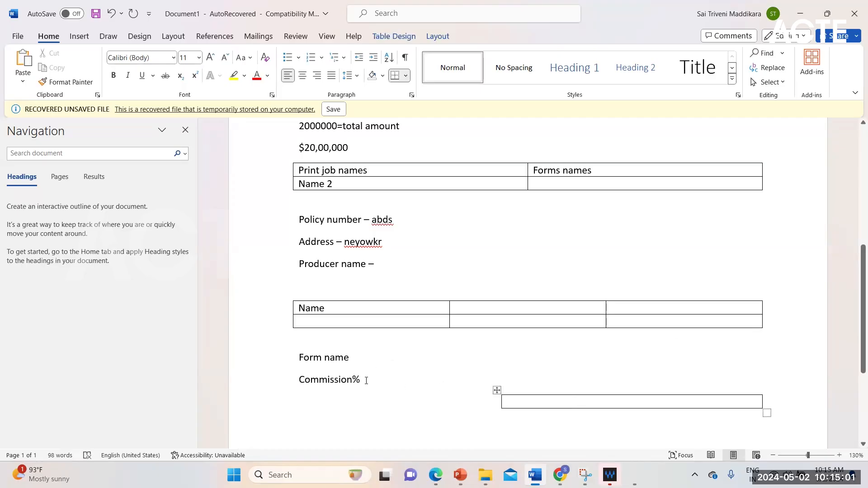
{"action": "left_click", "coordinate": [387, 378]}
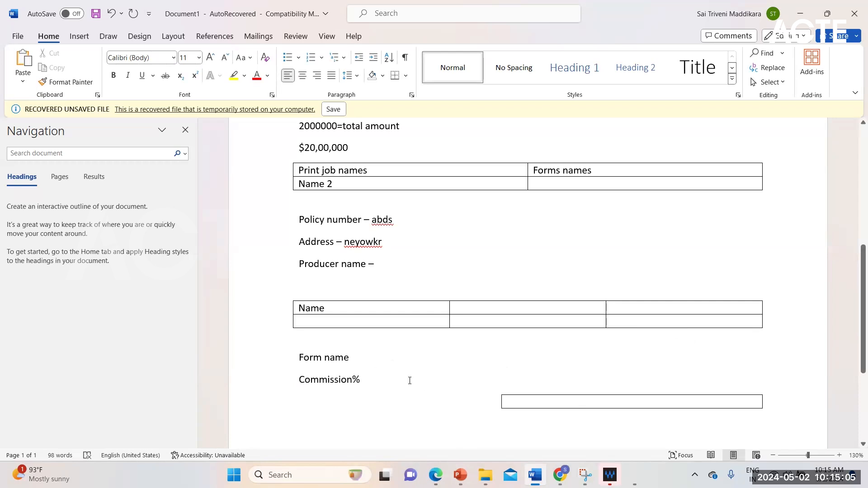
Enter 10% in the one-cell table below "Commission%" and centre the text in the cell.
{"action": "left_click", "coordinate": [584, 404]}
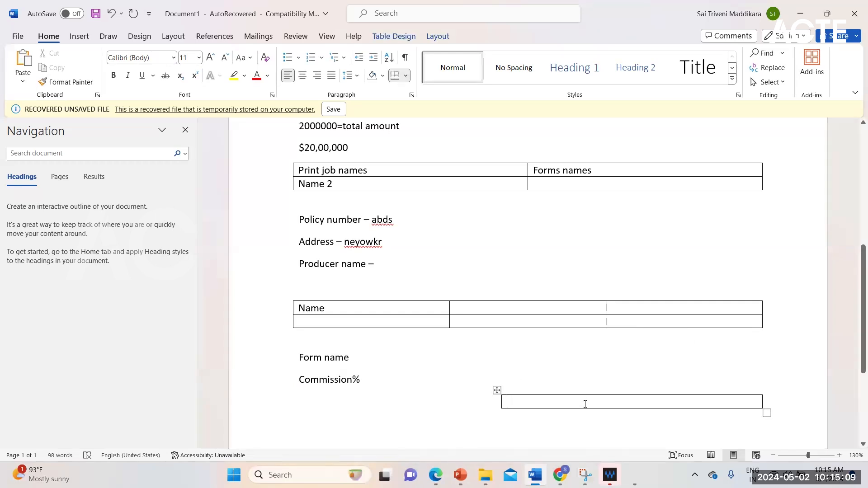
{"action": "type", "text": "10"}
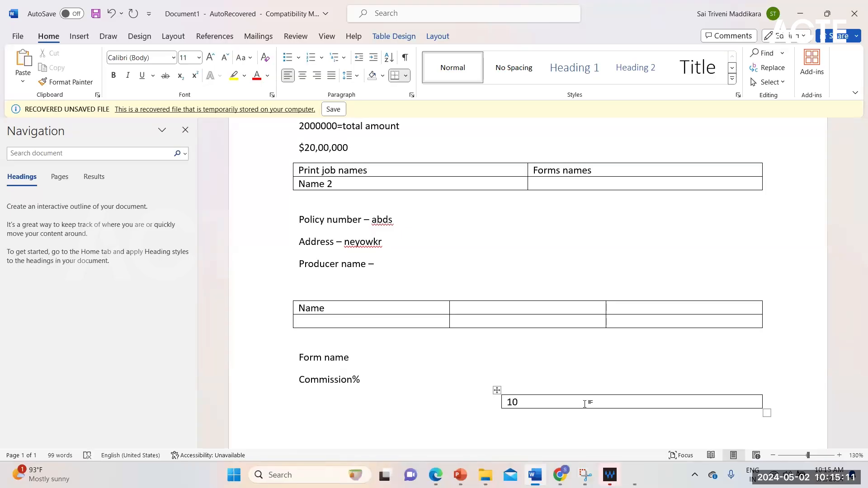
{"action": "type", "text": "%"}
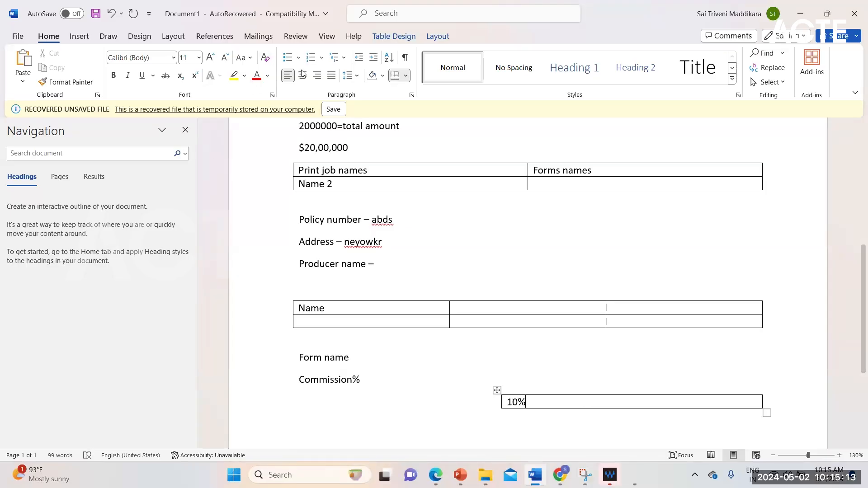
{"action": "left_click", "coordinate": [504, 401]}
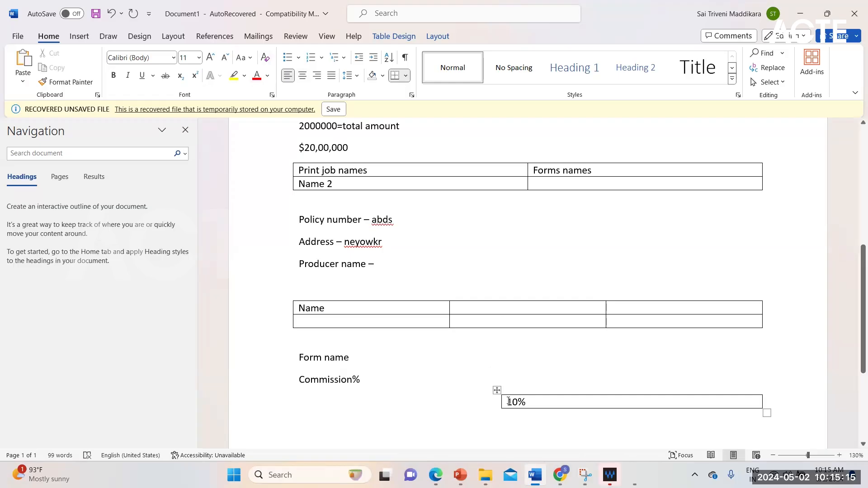
{"action": "left_click", "coordinate": [303, 75]}
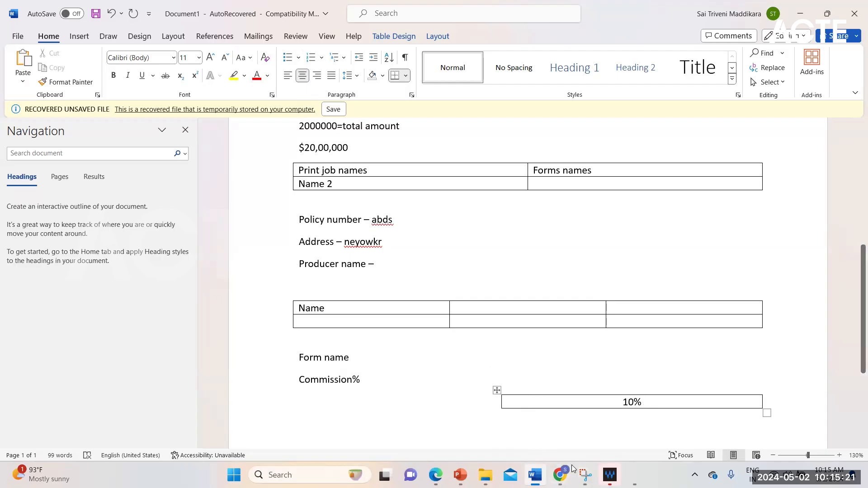
Switch to the Duckcreek Training presentation in PowerPoint to check the version 2 page best practices, and return to Word.
{"action": "left_click", "coordinate": [460, 475]}
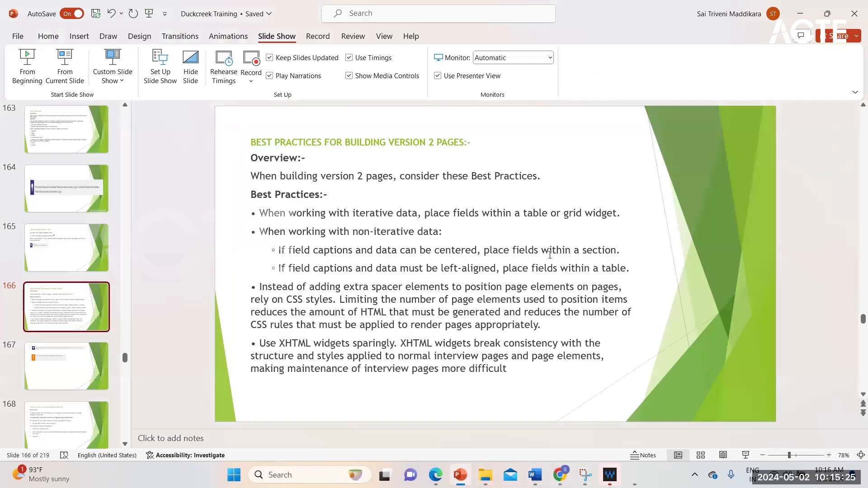
{"action": "mouse_move", "coordinate": [559, 475]}
{"action": "left_click", "coordinate": [534, 474]}
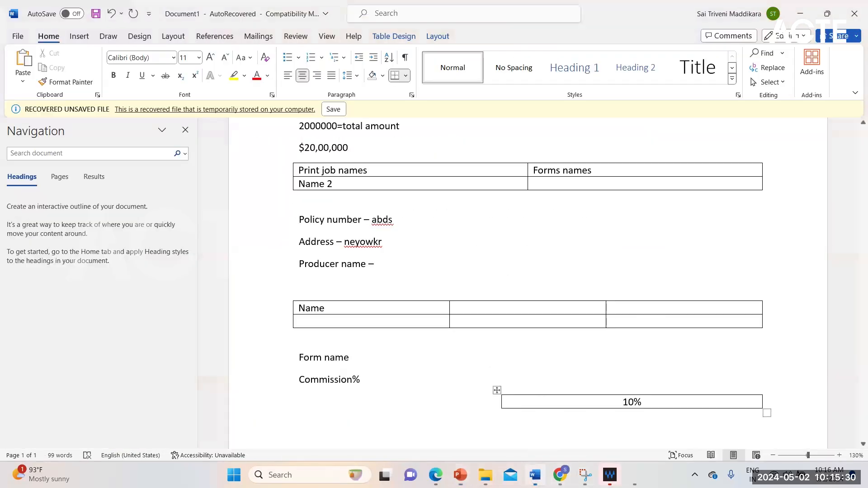
Insert a line reading "Account and policy information section" between "Form name" and "Commission%".
{"action": "left_click", "coordinate": [374, 357]}
{"action": "key", "text": "Return"}
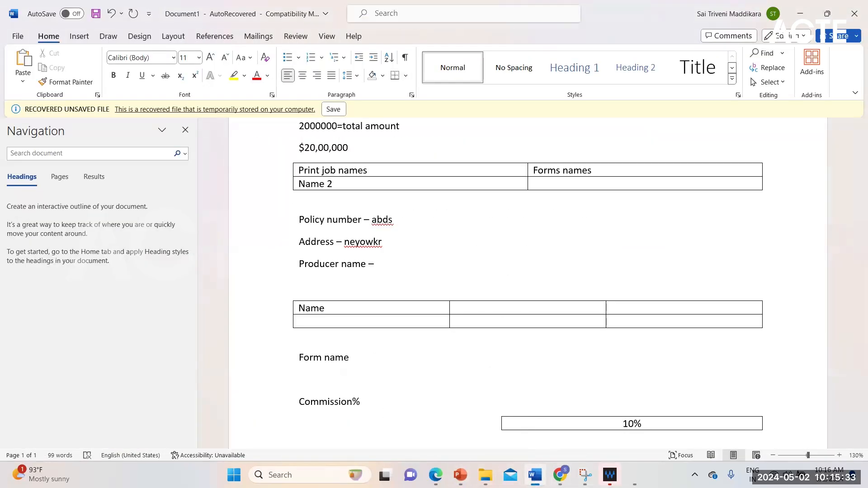
{"action": "type", "text": "account"}
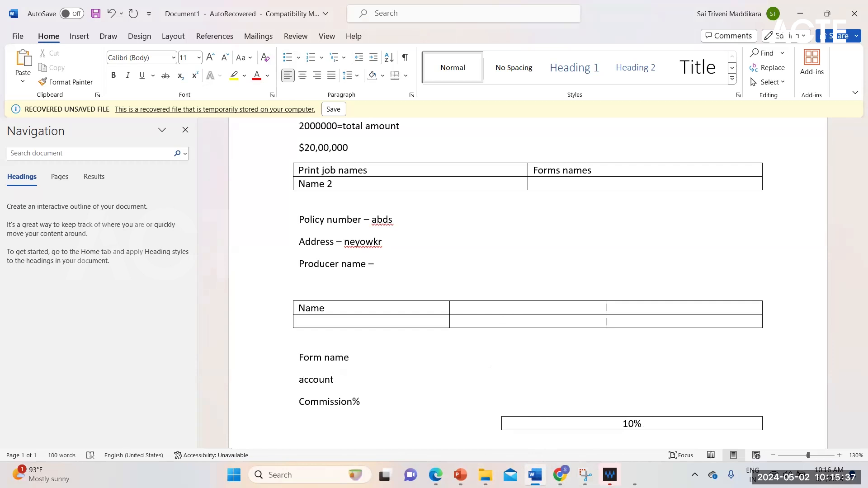
{"action": "type", "text": " section"}
{"action": "left_click", "coordinate": [338, 382]}
{"action": "type", "text": "and [olic"}
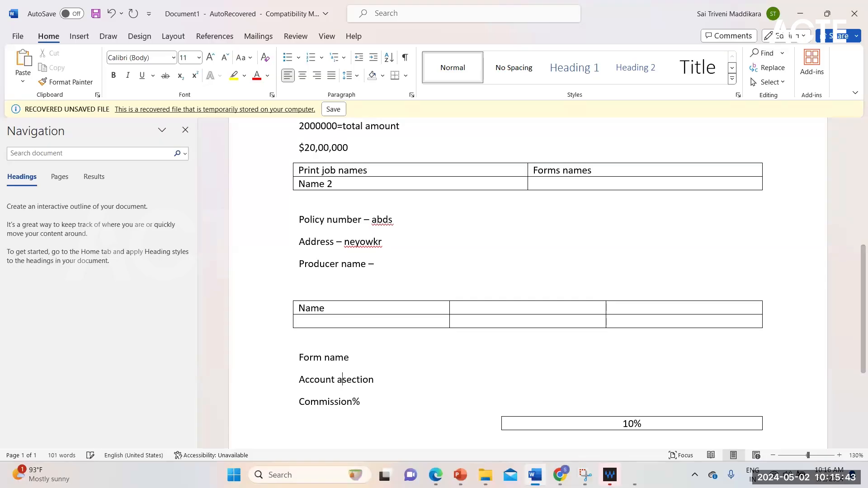
{"action": "type", "text": "y in"}
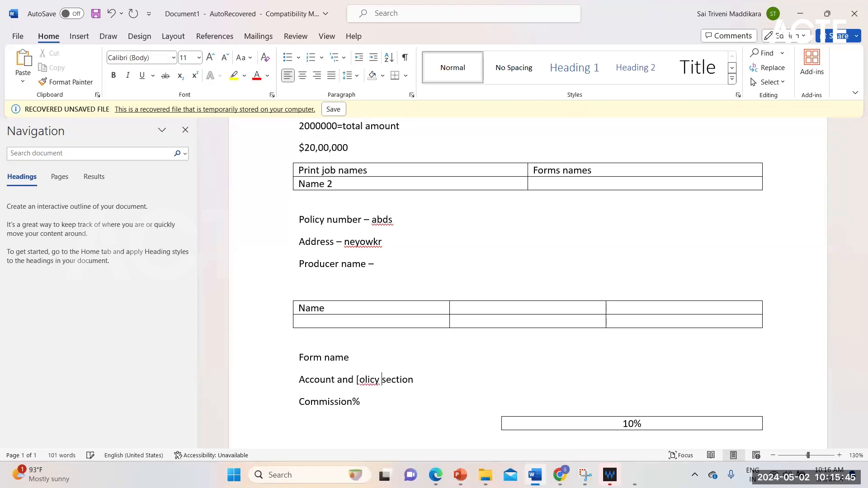
{"action": "key", "text": "BackSpace"}
{"action": "key", "text": "BackSpace"}
{"action": "key", "text": "BackSpace"}
{"action": "key", "text": "BackSpace"}
{"action": "key", "text": "BackSpace"}
{"action": "key", "text": "BackSpace"}
{"action": "key", "text": "BackSpace"}
{"action": "key", "text": "BackSpace"}
{"action": "key", "text": "BackSpace"}
{"action": "type", "text": "policy "}
{"action": "type", "text": "informat"}
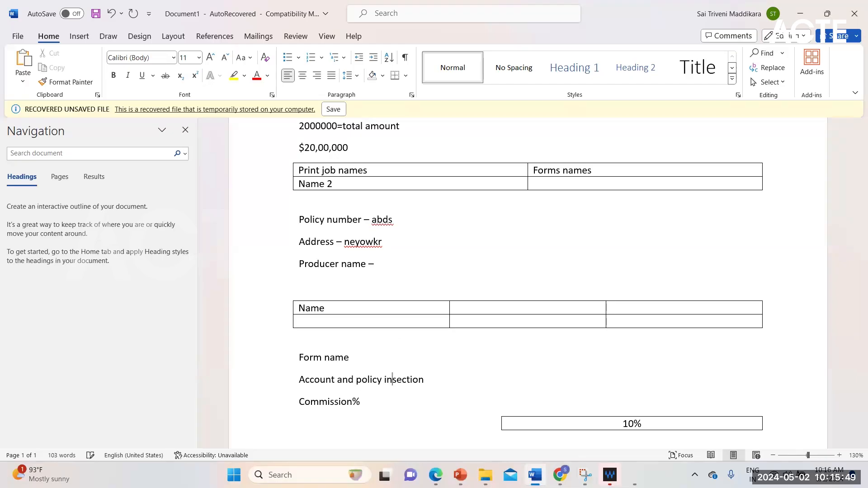
{"action": "type", "text": "ion"}
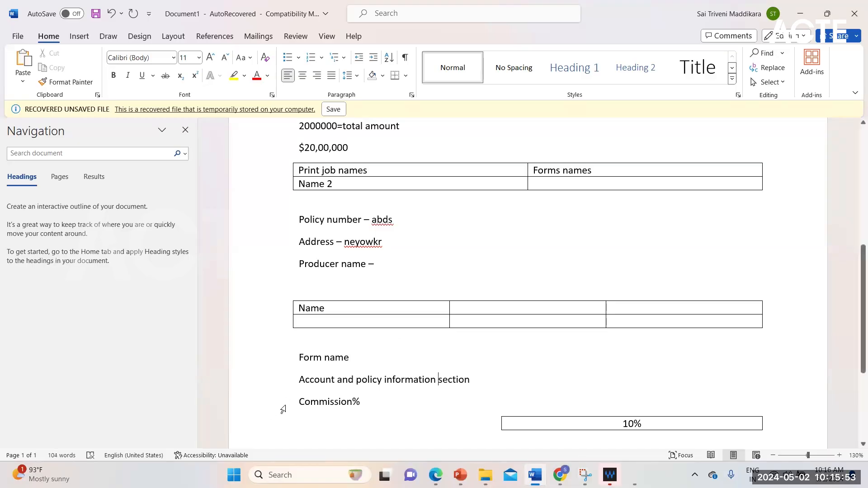
Format the "Account and policy information section" line as bold with a blue theme font colour.
{"action": "left_click_drag", "start_coordinate": [300, 379], "coordinate": [475, 381]}
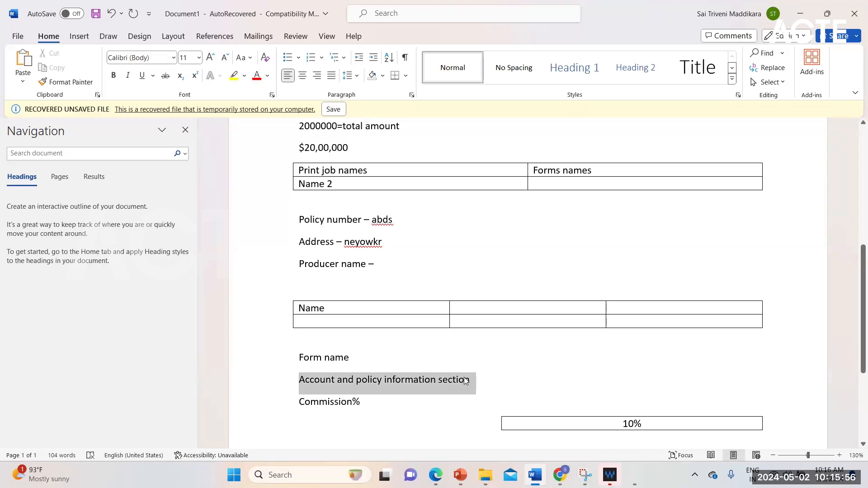
{"action": "left_click", "coordinate": [114, 75]}
{"action": "left_click", "coordinate": [268, 76]}
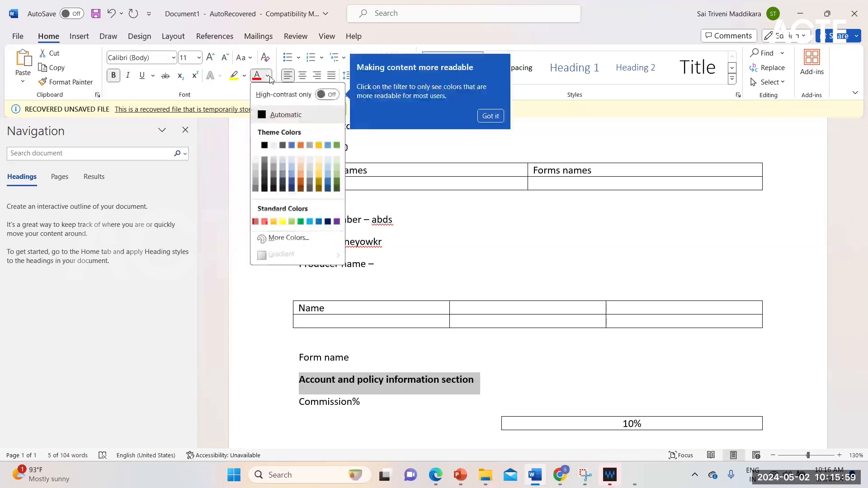
{"action": "left_click", "coordinate": [294, 145]}
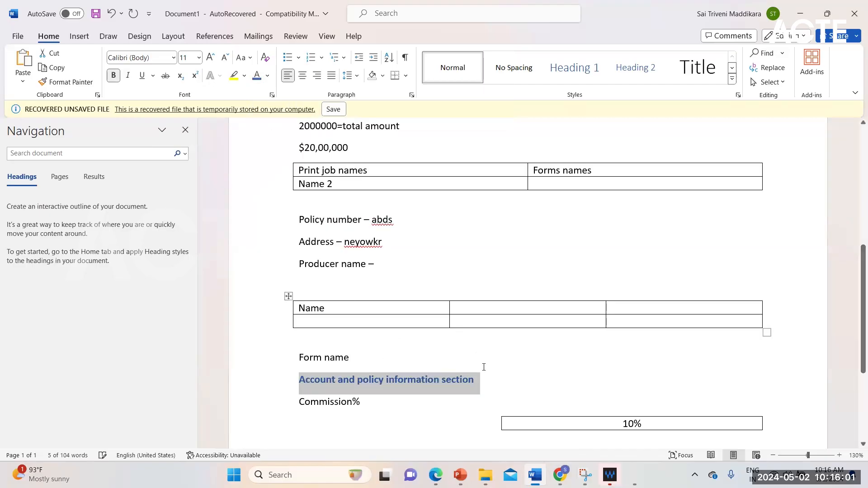
{"action": "left_click", "coordinate": [498, 390]}
Examine the "Account and policy information section" heading and the "Commission%" field beneath it.
{"action": "left_click", "coordinate": [318, 404]}
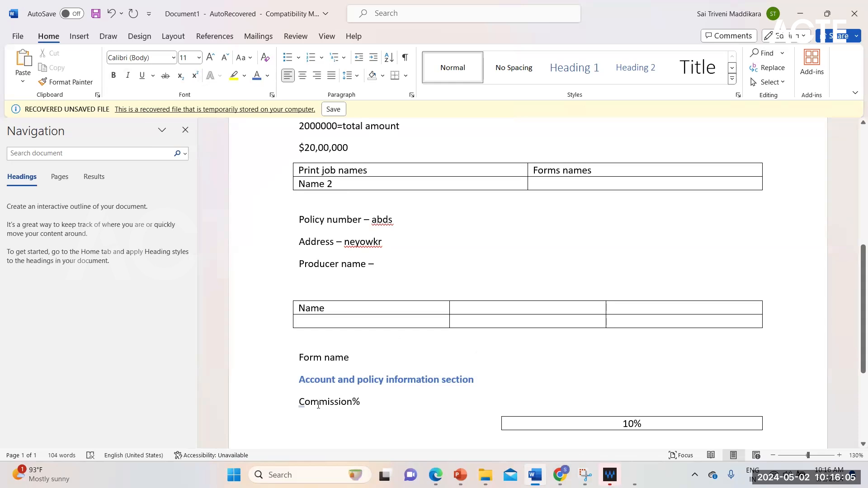
{"action": "scroll", "coordinate": [318, 404], "scroll_direction": "down", "scroll_amount": 5}
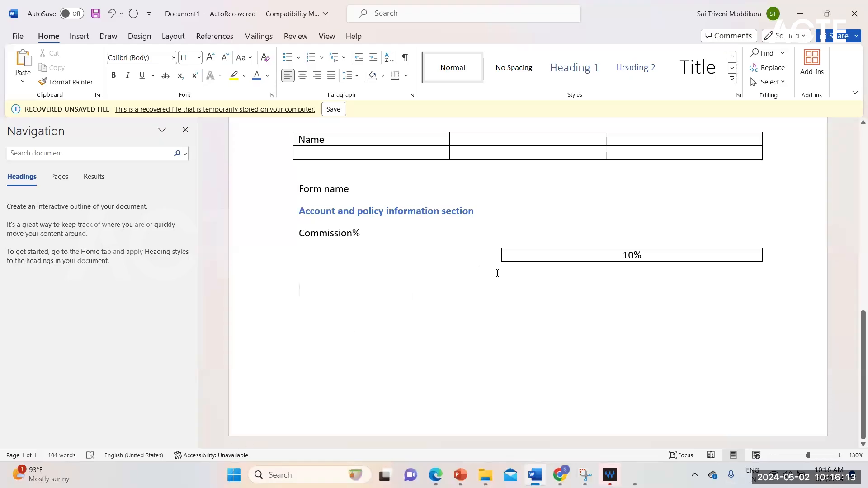
{"action": "left_click", "coordinate": [342, 215]}
{"action": "left_click", "coordinate": [323, 234]}
{"action": "left_click", "coordinate": [354, 216]}
{"action": "left_click", "coordinate": [347, 234]}
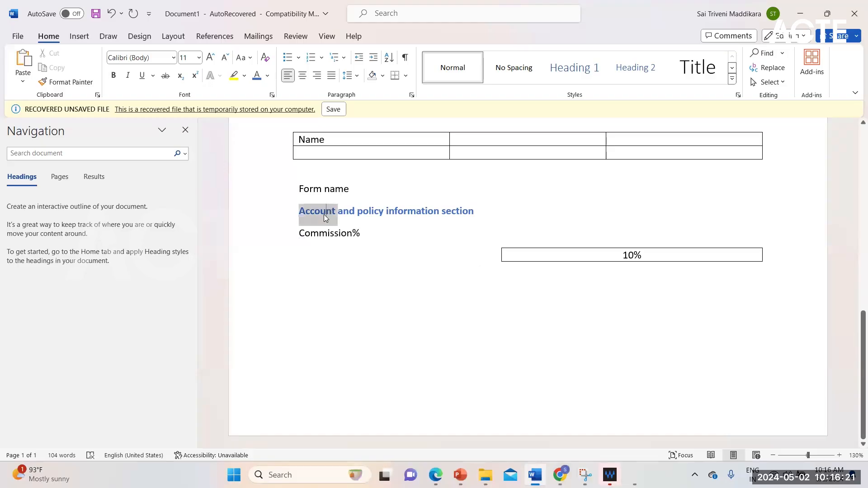
{"action": "left_click", "coordinate": [318, 234]}
{"action": "left_click", "coordinate": [316, 213]}
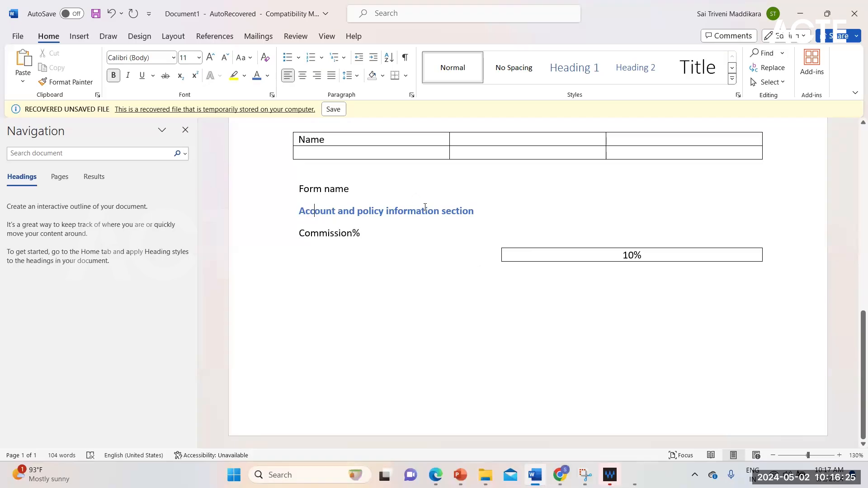
{"action": "left_click", "coordinate": [327, 234]}
{"action": "scroll", "coordinate": [389, 320], "scroll_direction": "up", "scroll_amount": 5}
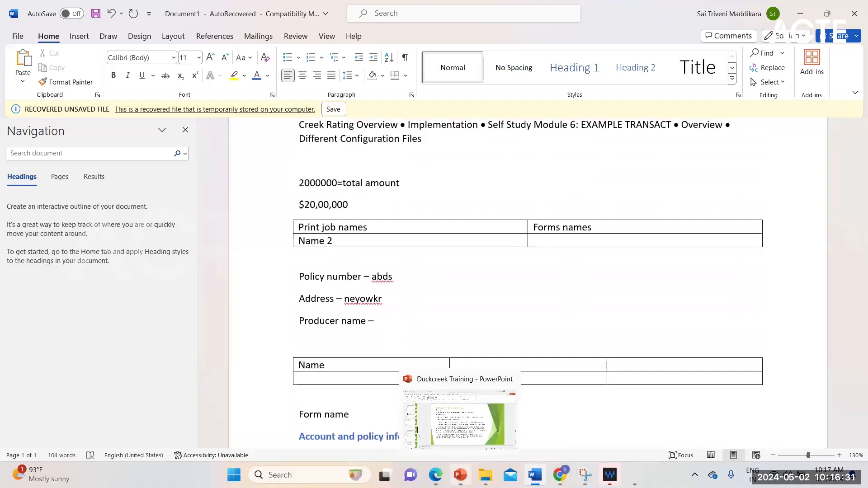
{"action": "scroll", "coordinate": [428, 297], "scroll_direction": "down", "scroll_amount": 3}
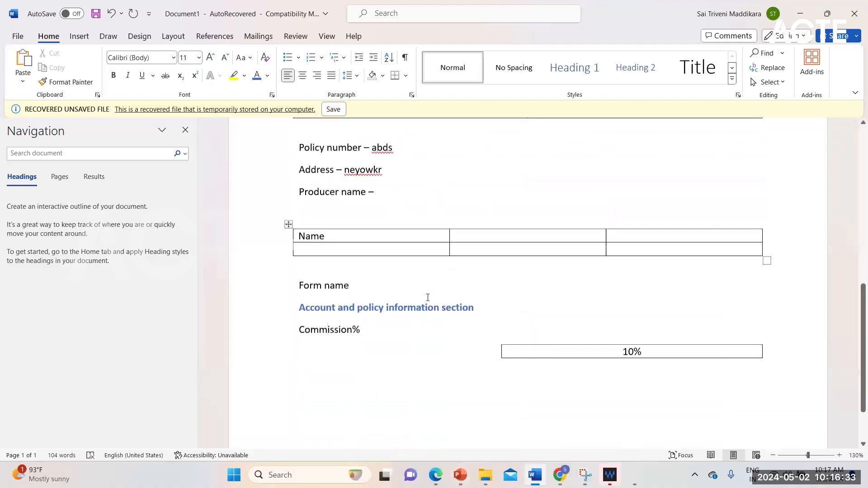
{"action": "scroll", "coordinate": [427, 298], "scroll_direction": "up", "scroll_amount": 4}
{"action": "scroll", "coordinate": [427, 298], "scroll_direction": "up", "scroll_amount": 4}
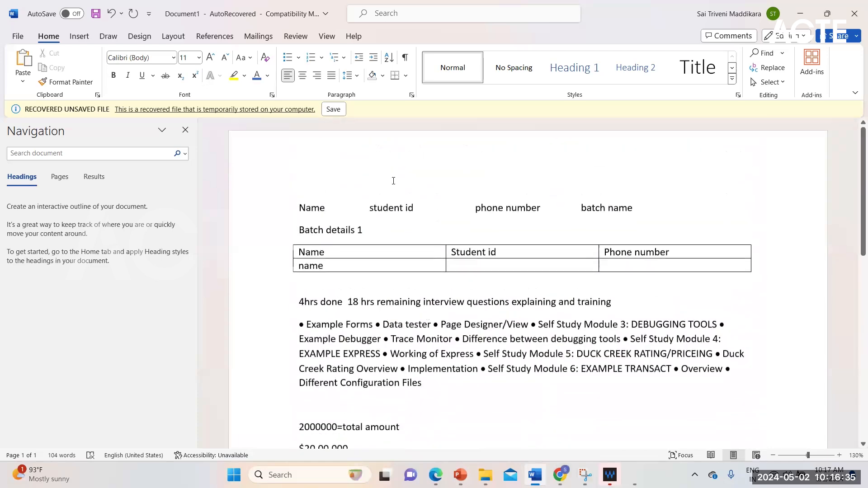
{"action": "scroll", "coordinate": [392, 329], "scroll_direction": "down", "scroll_amount": 6}
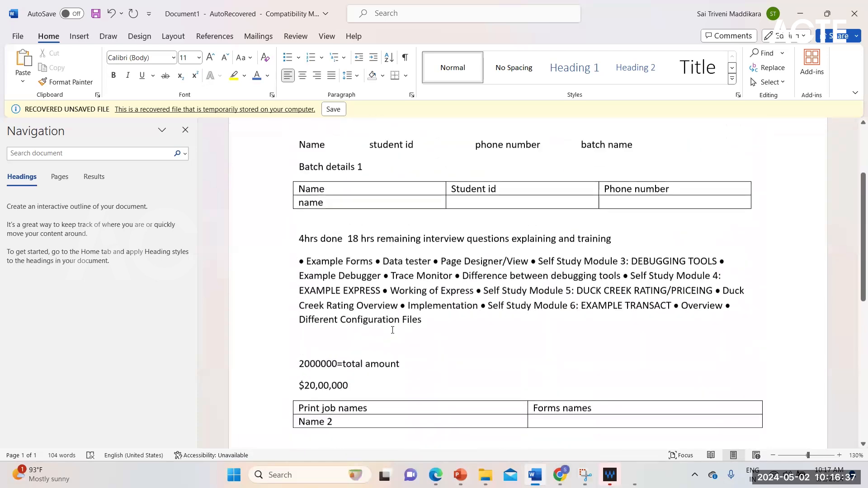
{"action": "scroll", "coordinate": [409, 339], "scroll_direction": "up", "scroll_amount": 6}
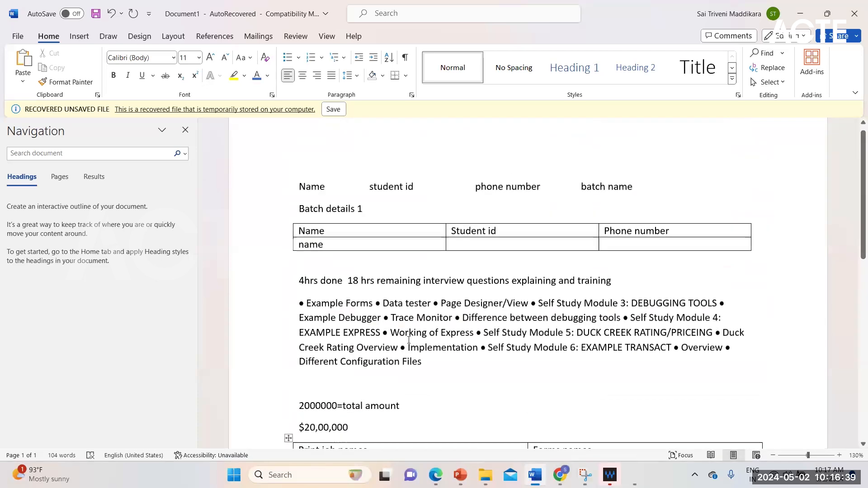
{"action": "scroll", "coordinate": [408, 340], "scroll_direction": "down", "scroll_amount": 5}
{"action": "scroll", "coordinate": [408, 339], "scroll_direction": "up", "scroll_amount": 5}
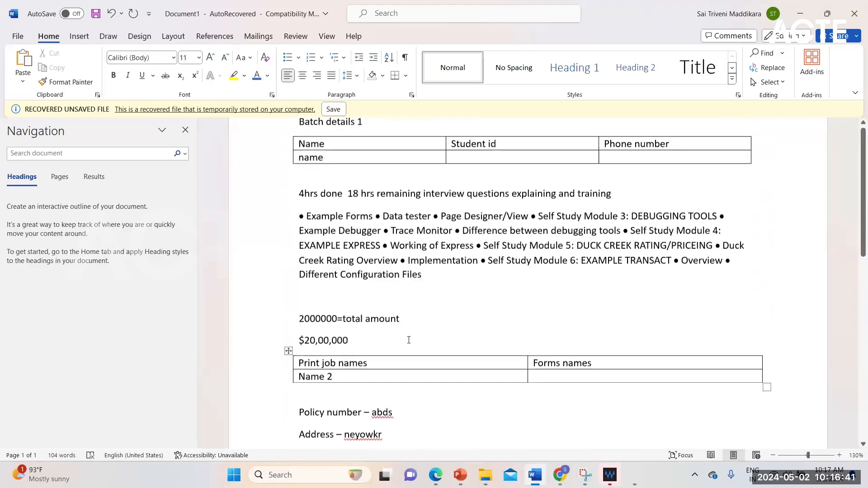
Examine the document's tables and field lines, including the "Account and policy information section" heading and the "Commission%" caption with its boxed value.
{"action": "scroll", "coordinate": [427, 411], "scroll_direction": "down", "scroll_amount": 9}
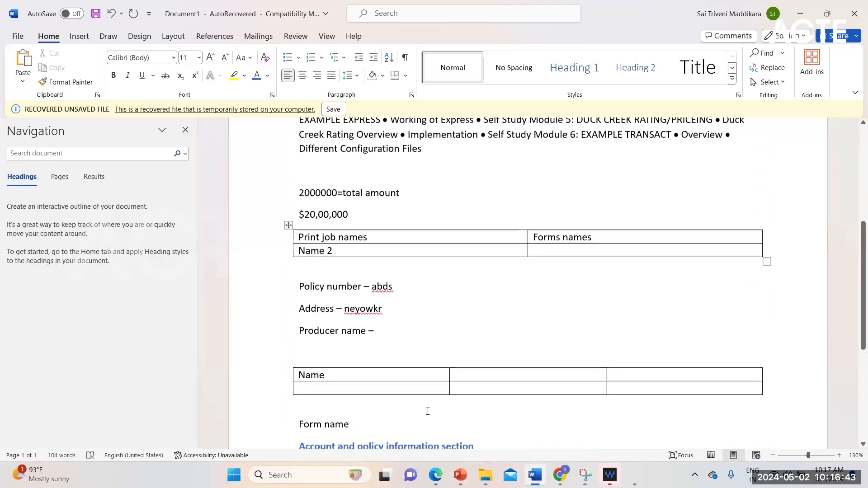
{"action": "scroll", "coordinate": [428, 412], "scroll_direction": "up", "scroll_amount": 4}
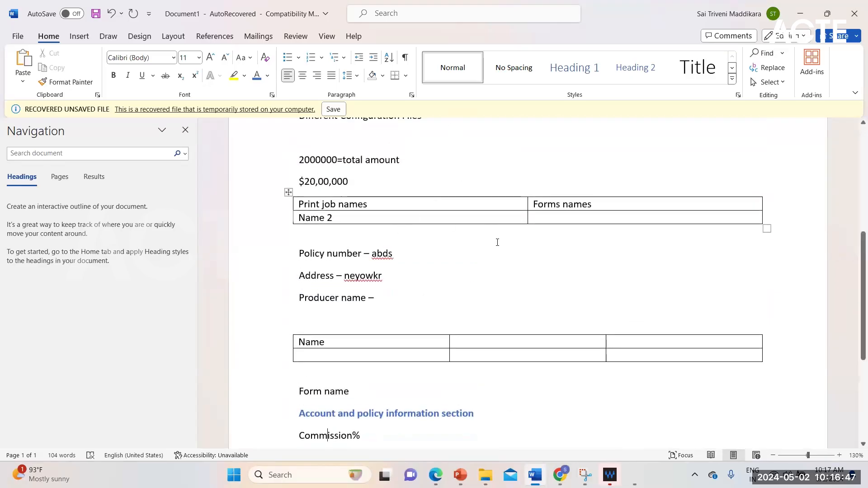
{"action": "scroll", "coordinate": [337, 371], "scroll_direction": "down", "scroll_amount": 1}
{"action": "scroll", "coordinate": [337, 371], "scroll_direction": "down", "scroll_amount": 3}
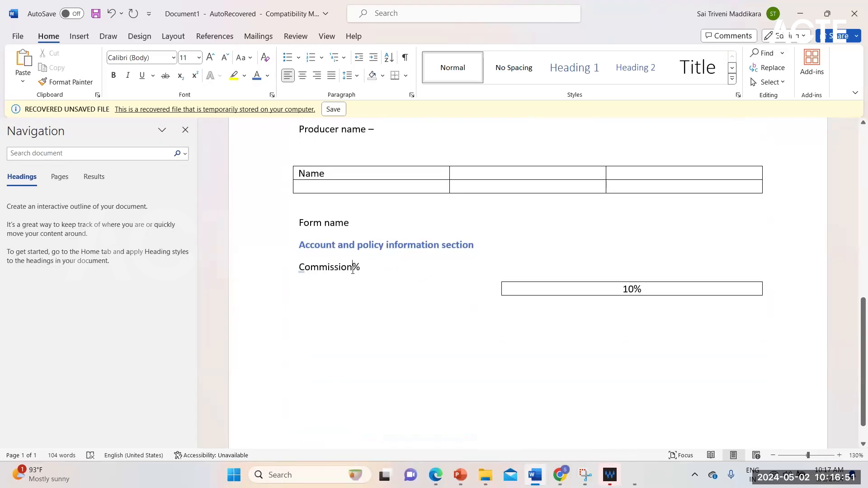
{"action": "left_click", "coordinate": [415, 244]}
{"action": "left_click_drag", "start_coordinate": [304, 243], "coordinate": [478, 246]}
{"action": "left_click", "coordinate": [354, 268]}
{"action": "scroll", "coordinate": [452, 199], "scroll_direction": "up", "scroll_amount": 5}
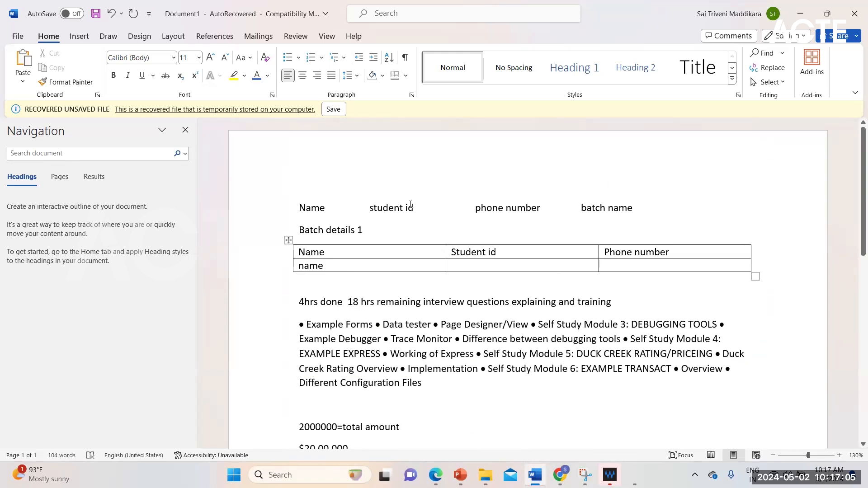
{"action": "scroll", "coordinate": [437, 325], "scroll_direction": "down", "scroll_amount": 5}
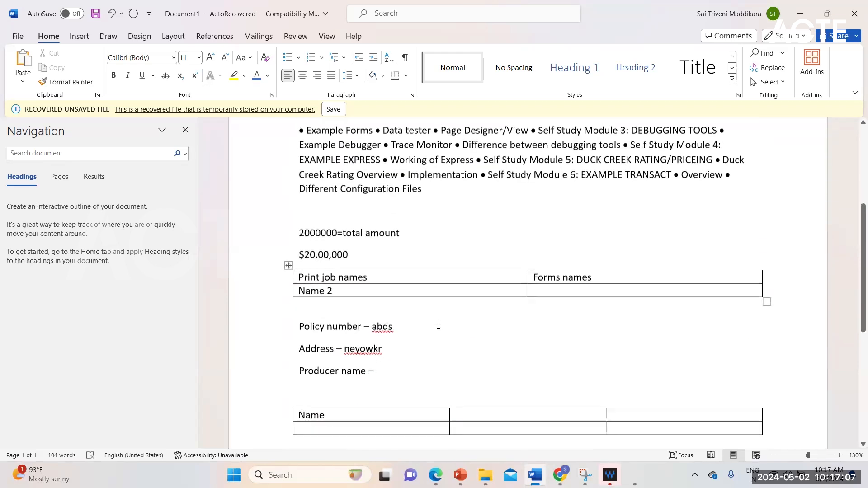
{"action": "scroll", "coordinate": [438, 325], "scroll_direction": "down", "scroll_amount": 6}
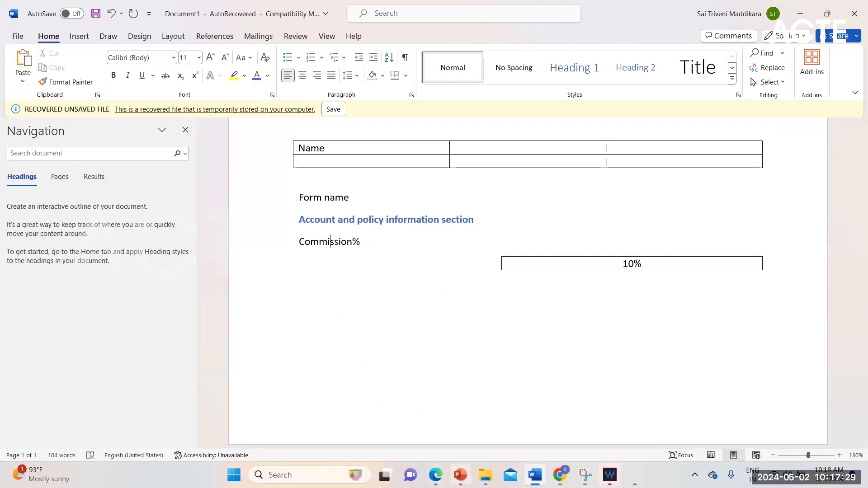
Switch to the Duckcreek Training presentation in PowerPoint, review the best practice on left-aligned field captions, and start the slide show from slide 166.
{"action": "left_click", "coordinate": [460, 475]}
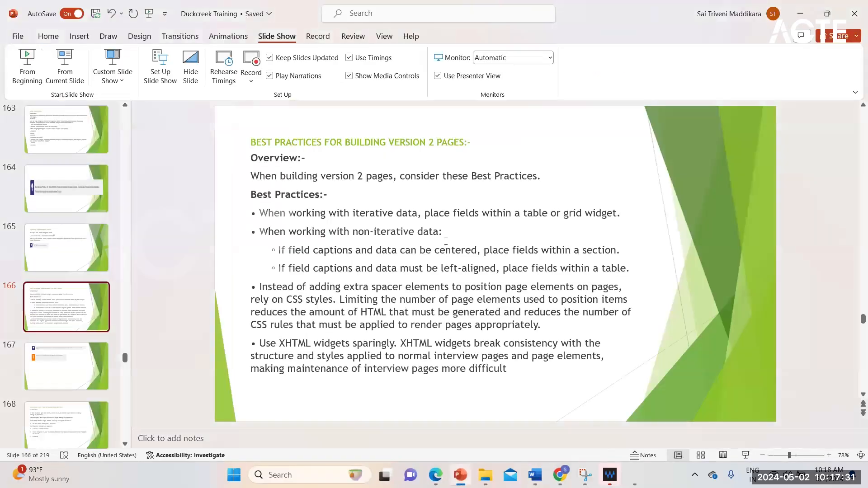
{"action": "left_click", "coordinate": [464, 250]}
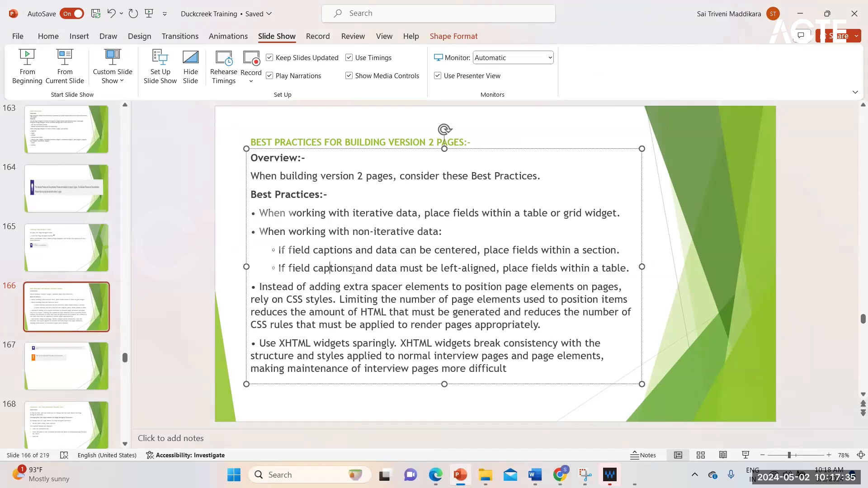
{"action": "double_click", "coordinate": [347, 268]}
{"action": "left_click", "coordinate": [414, 268]}
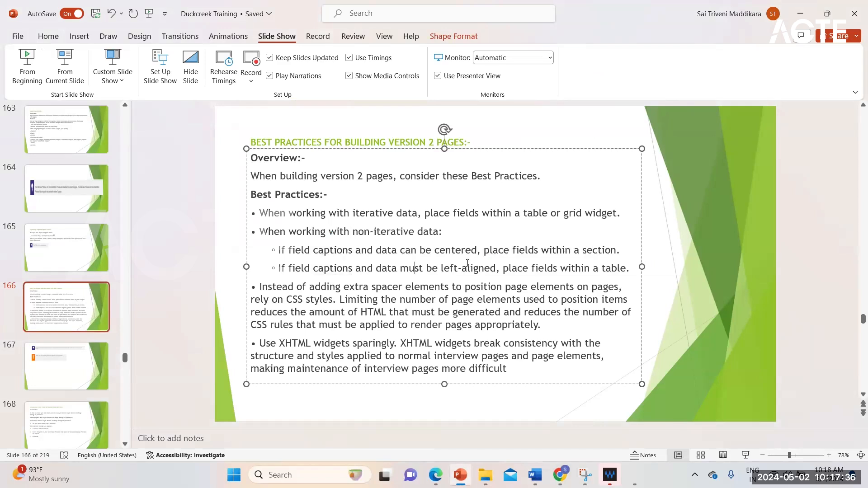
{"action": "left_click", "coordinate": [491, 268]}
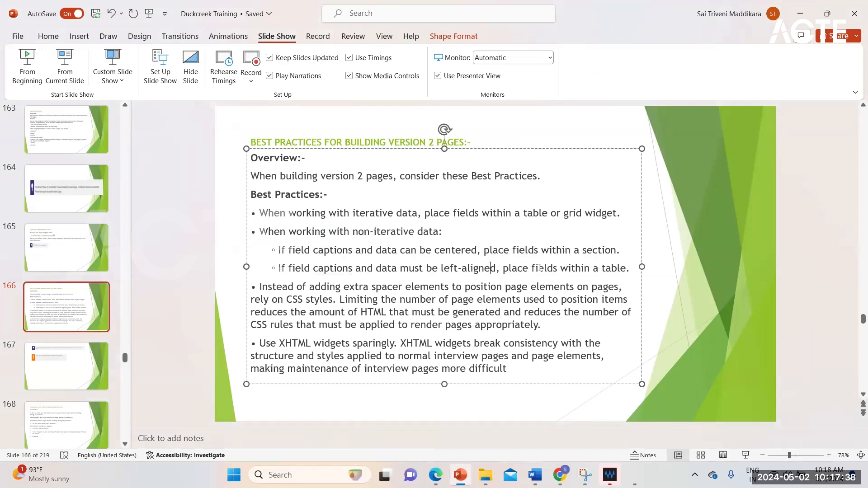
{"action": "left_click", "coordinate": [596, 268]}
{"action": "left_click", "coordinate": [65, 75]}
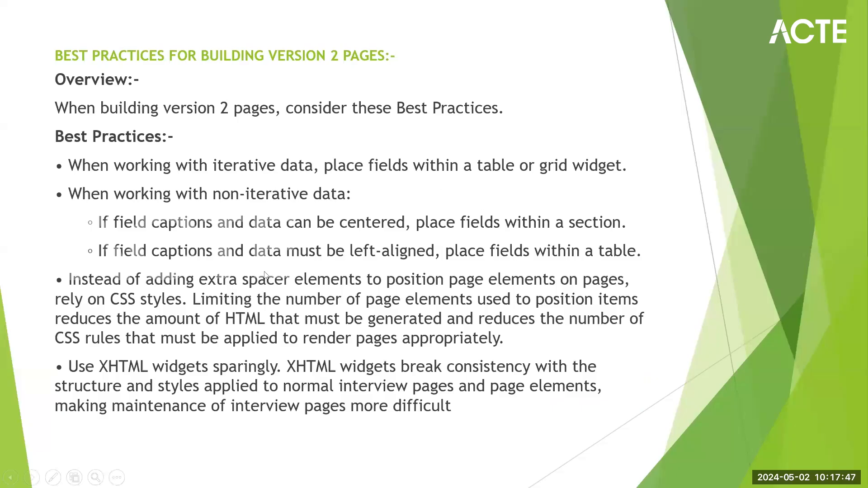